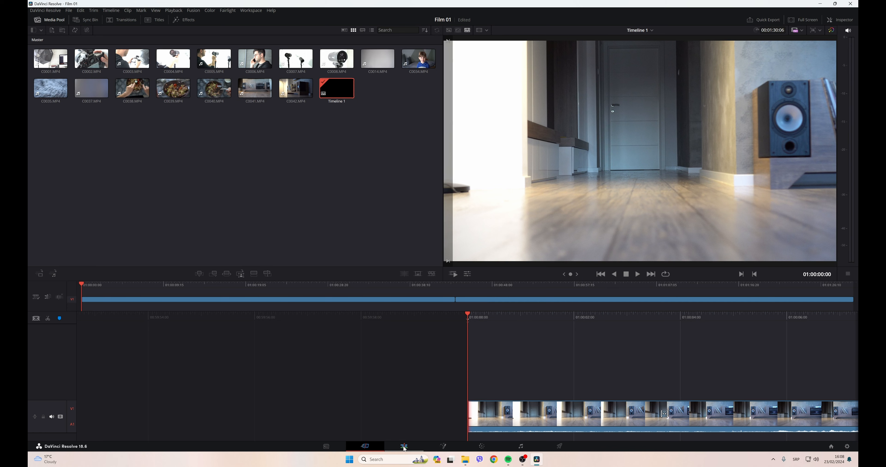
# Switch to the Edit page and delete the second clip, C0042.MP4, from the timeline
pyautogui.click(420, 445)
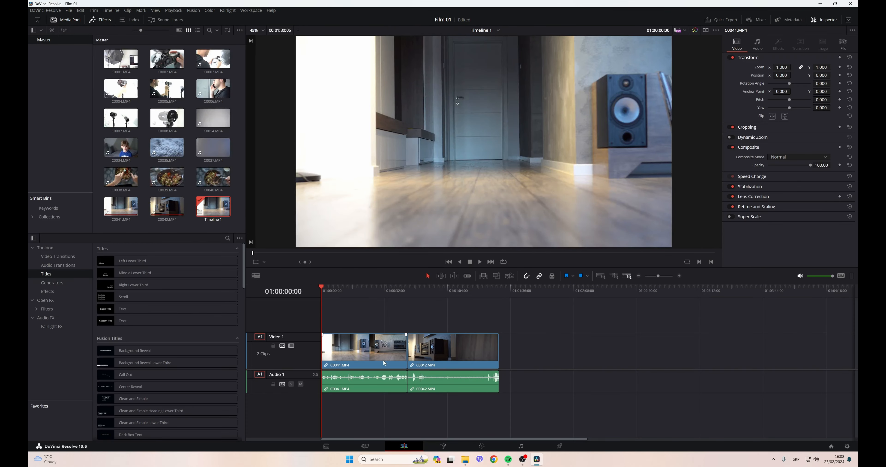
pyautogui.moveTo(446, 348); pyautogui.dragTo(503, 345)
pyautogui.press('BackSpace')
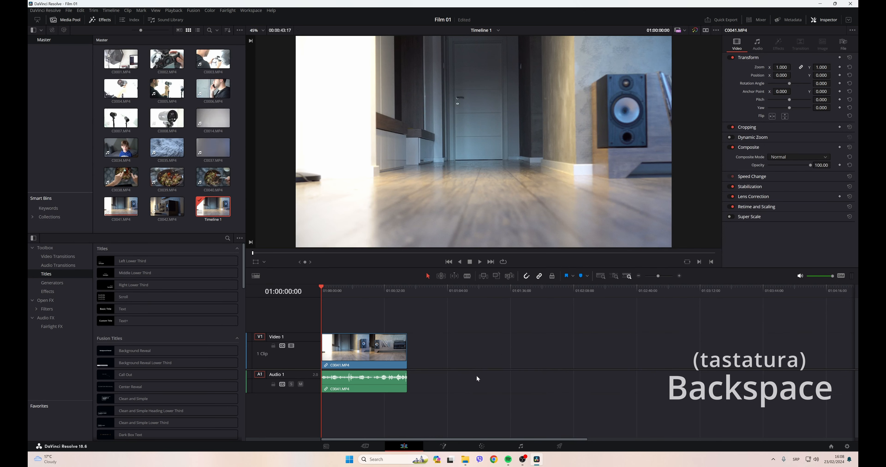
# Switch to the Cut page and scrub through the first seconds of the remaining clip
pyautogui.click(366, 447)
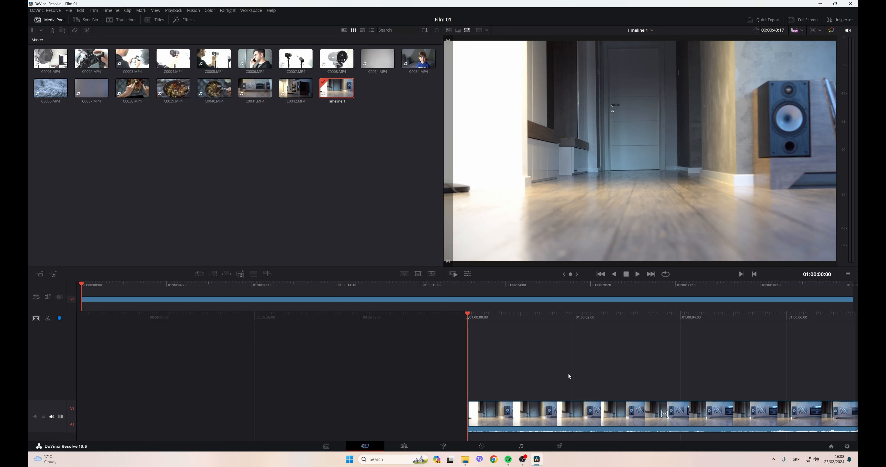
pyautogui.moveTo(523, 319); pyautogui.dragTo(211, 320)
pyautogui.moveTo(550, 319); pyautogui.dragTo(505, 337)
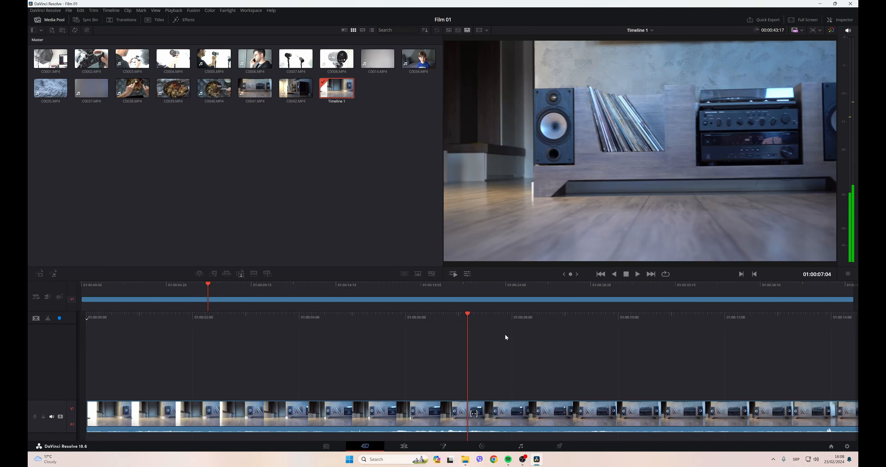
# Return to the Edit page, add C0042.MP4 directly after the first clip, and play back both clips
pyautogui.click(404, 447)
pyautogui.moveTo(172, 222); pyautogui.dragTo(419, 356)
pyautogui.moveTo(335, 290)
pyautogui.mouseDown()
pyautogui.moveTo(319, 288)
pyautogui.moveTo(496, 297)
pyautogui.moveTo(322, 296)
pyautogui.mouseUp()
pyautogui.press('space')
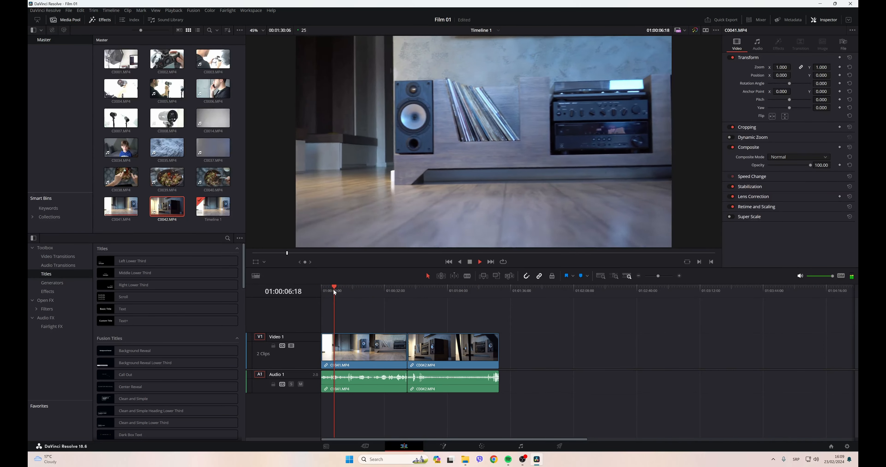
pyautogui.click(411, 291)
pyautogui.press('space')
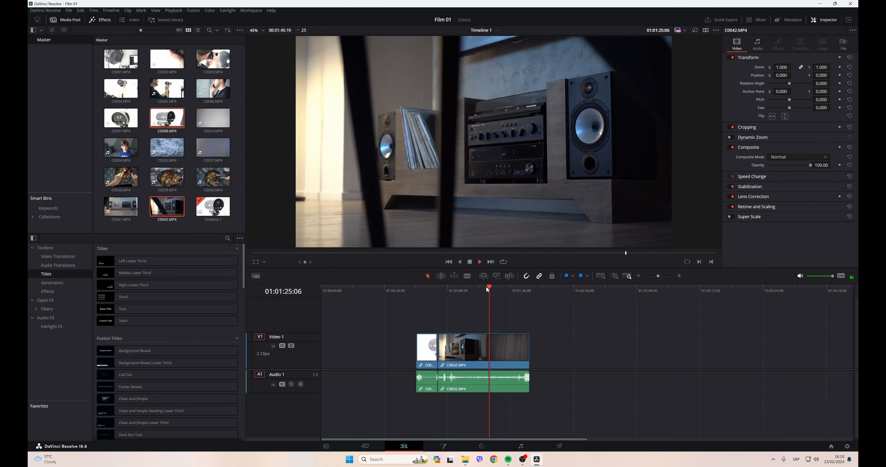
# Split C0042.MP4 at 01:01:34:22 with the Blade and move the end piece away from the rest, leaving a gap
pyautogui.moveTo(486, 288); pyautogui.dragTo(508, 289)
pyautogui.click(467, 277)
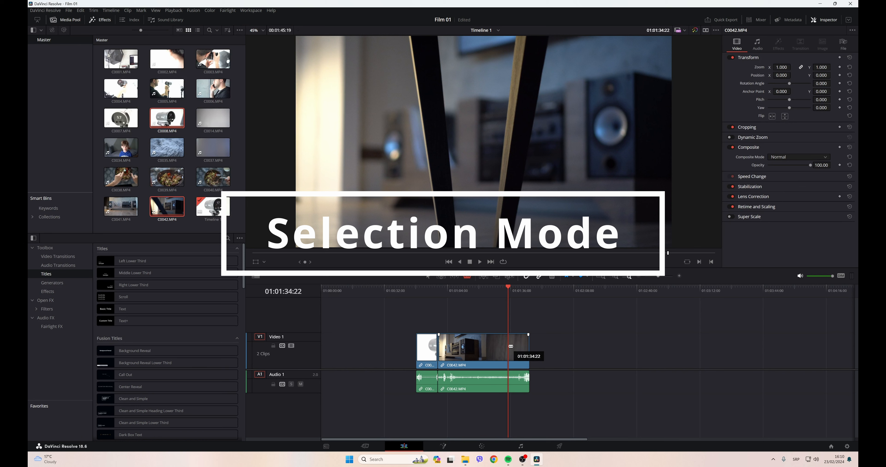
pyautogui.click(428, 277)
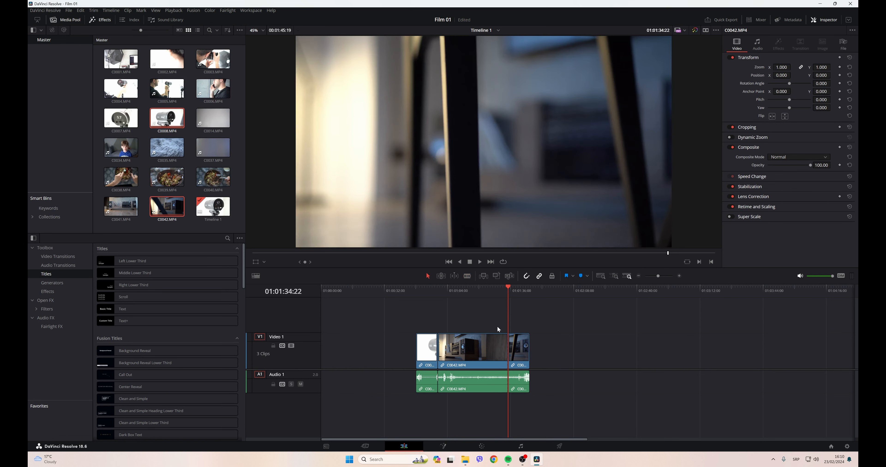
pyautogui.moveTo(521, 343); pyautogui.dragTo(552, 343)
# Split the remaining C0042.MP4 clip at 01:01:09:04 with the Blade
pyautogui.click(541, 288)
pyautogui.click(457, 288)
pyautogui.click(467, 276)
pyautogui.click(464, 336)
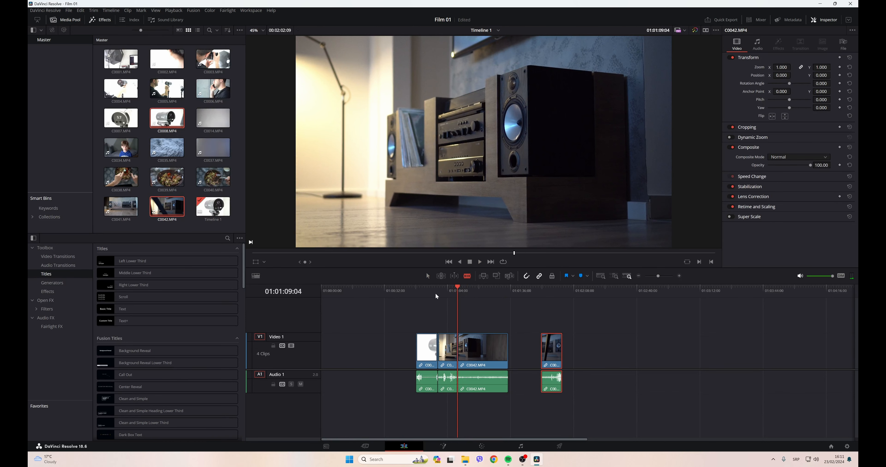
# Return to Selection Mode and delete the detached end piece of C0042.MP4
pyautogui.click(427, 276)
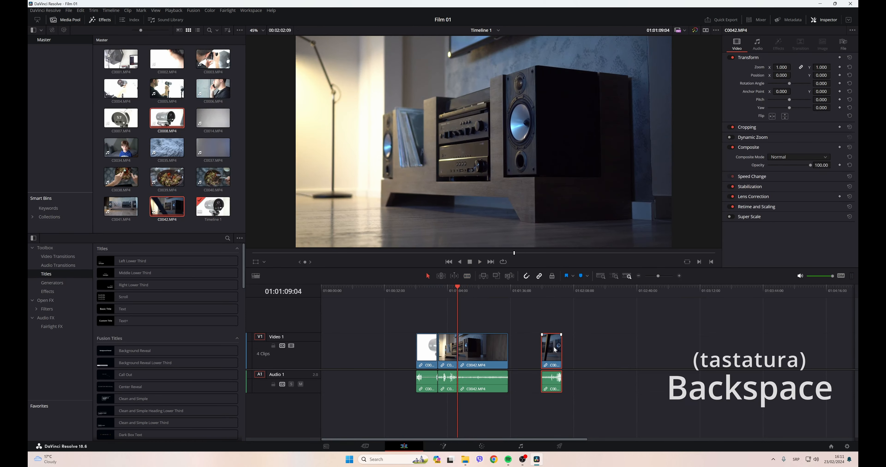
pyautogui.press('BackSpace')
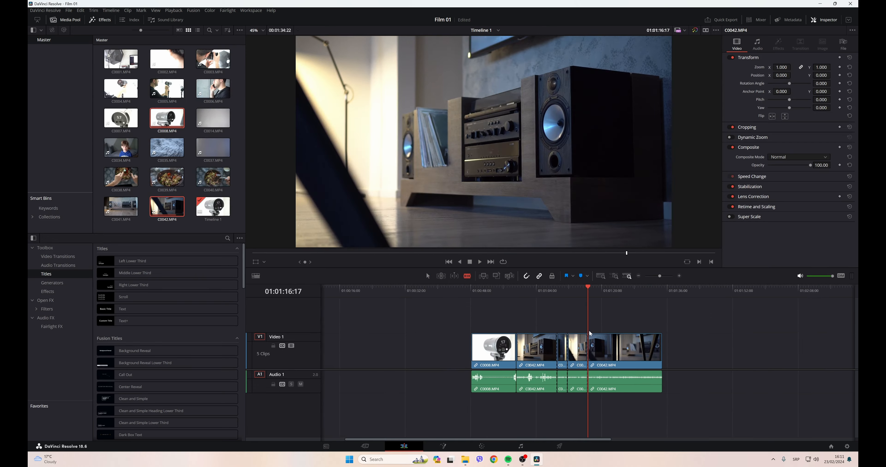
# Play through the cut C0042.MP4 pieces and move the short piece before the last one past the end of the sequence
pyautogui.scroll(-5, 597, 345)
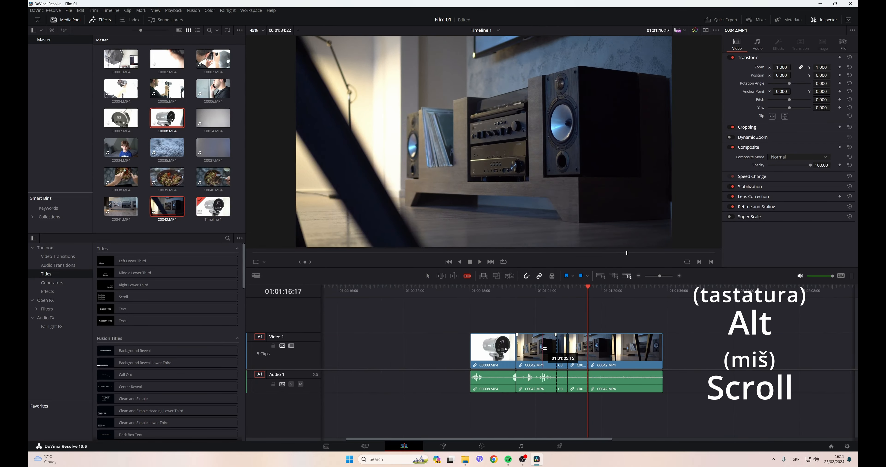
pyautogui.scroll(5, 559, 350)
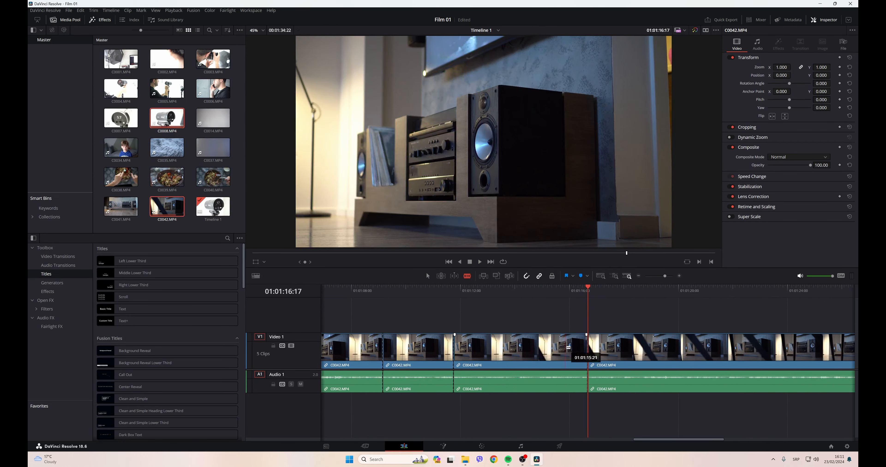
pyautogui.click(480, 300)
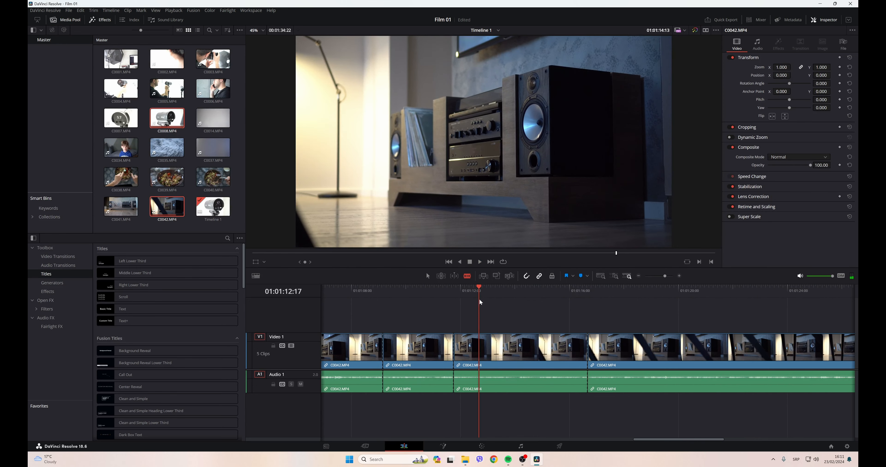
pyautogui.press('space')
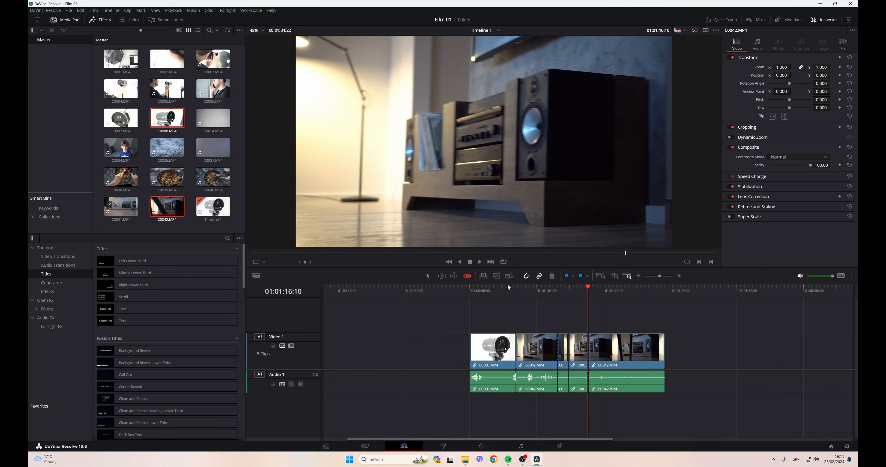
pyautogui.moveTo(578, 346); pyautogui.dragTo(713, 343)
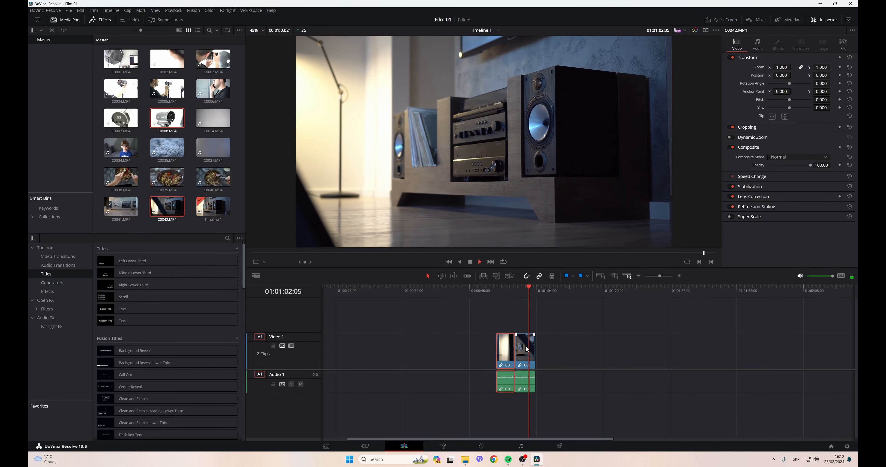
# Enable Reverse Speed for the second clip through Change Clip Speed and play the result
pyautogui.rightClick(526, 347)
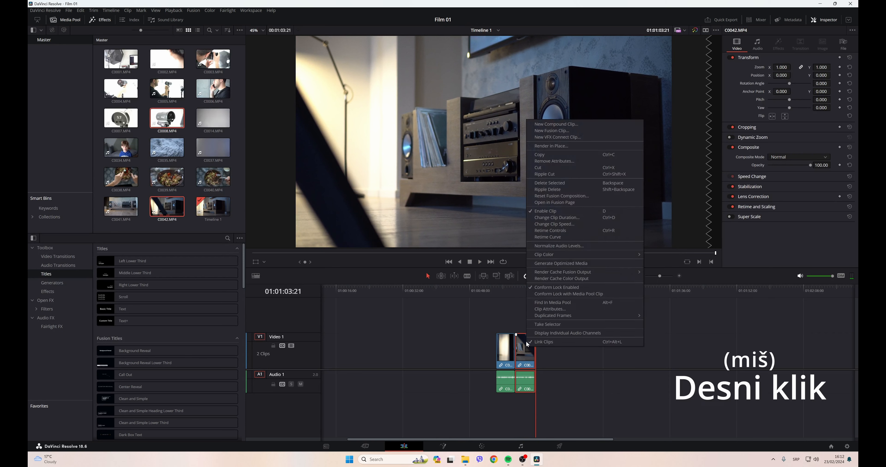
pyautogui.click(557, 225)
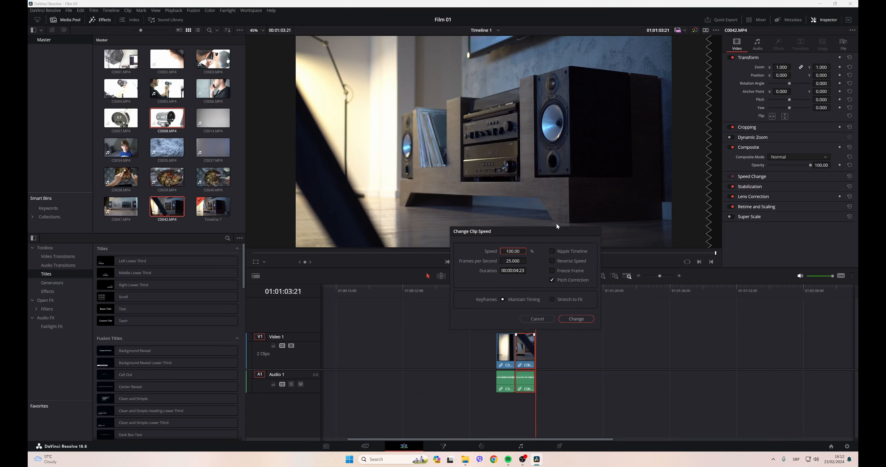
pyautogui.click(552, 261)
pyautogui.click(580, 319)
pyautogui.click(507, 291)
pyautogui.press('space')
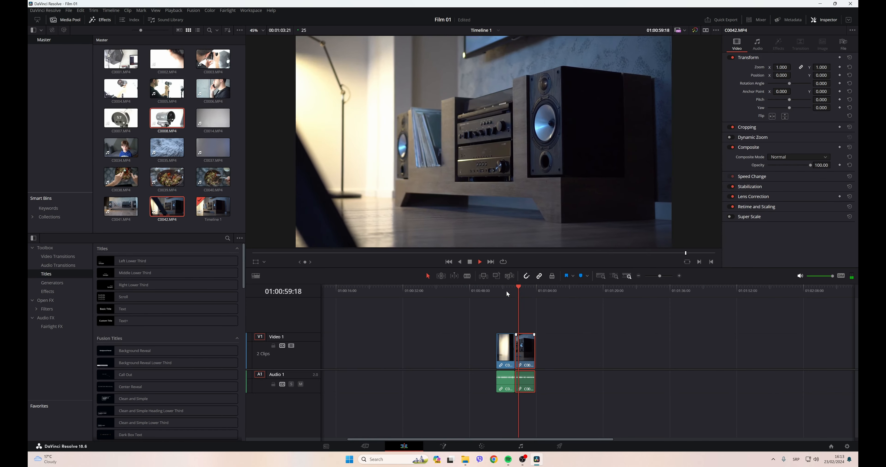
# Add a Blur Dissolve video transition at the cut between the two clips and play it back
pyautogui.click(515, 292)
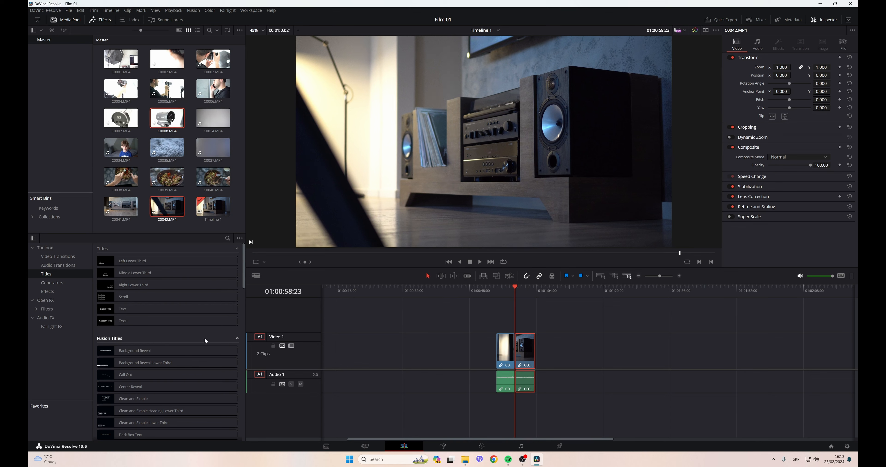
pyautogui.click(64, 256)
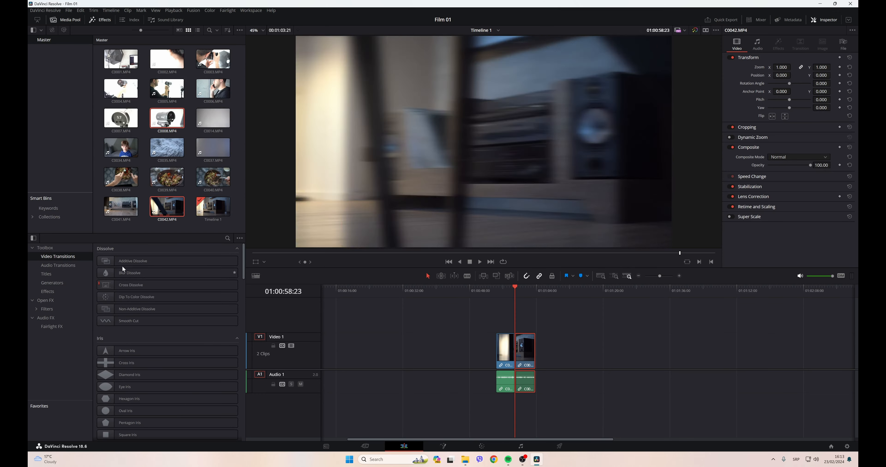
pyautogui.moveTo(373, 319); pyautogui.dragTo(516, 351)
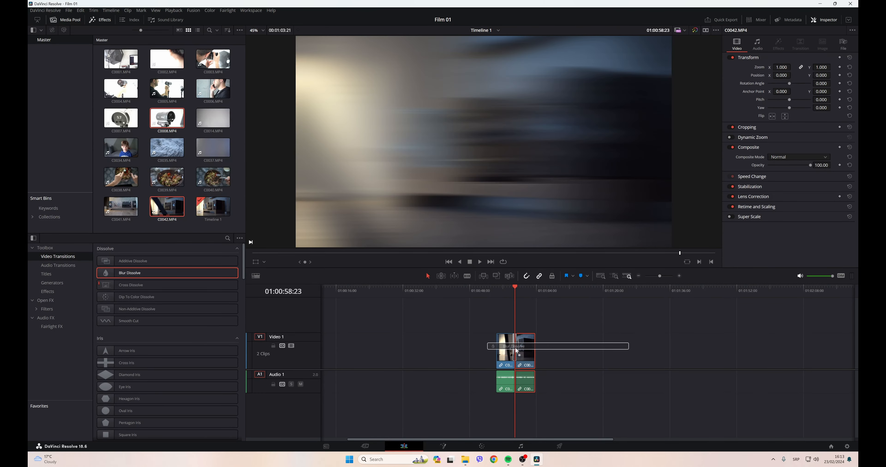
pyautogui.click(496, 290)
pyautogui.press('space')
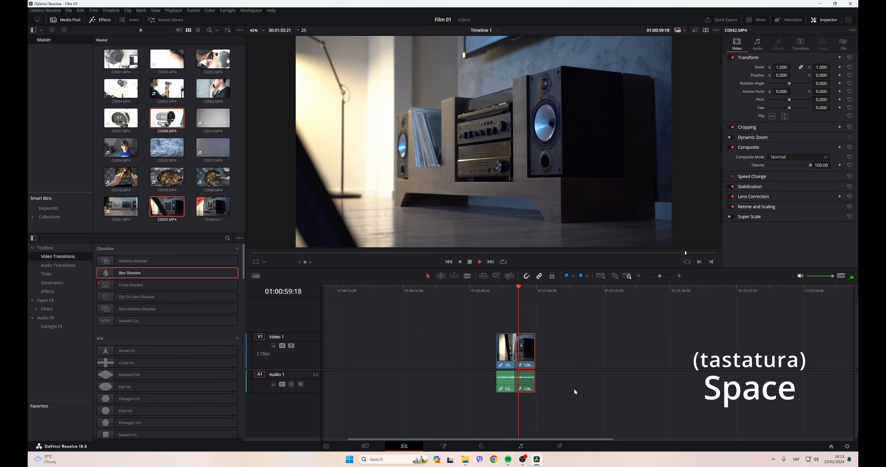
pyautogui.press('space')
# Shorten the Blur Dissolve transition to 11 frames and play the timeline across it
pyautogui.scroll(5, 525, 345)
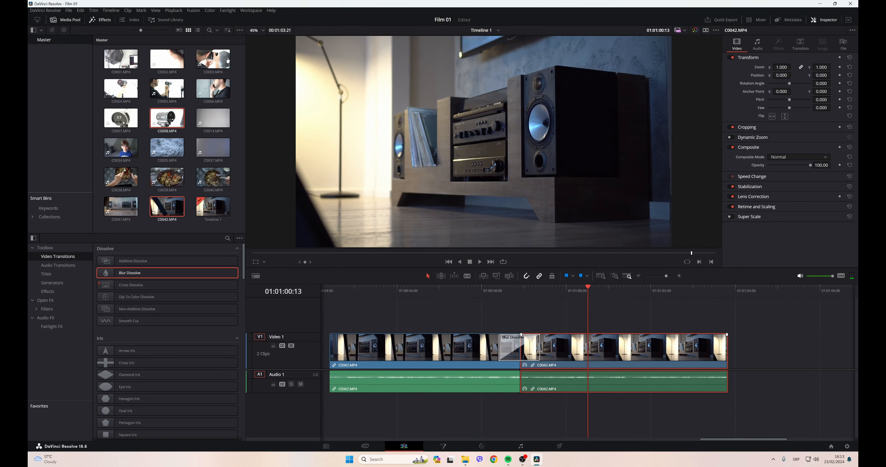
pyautogui.moveTo(539, 348); pyautogui.dragTo(527, 346)
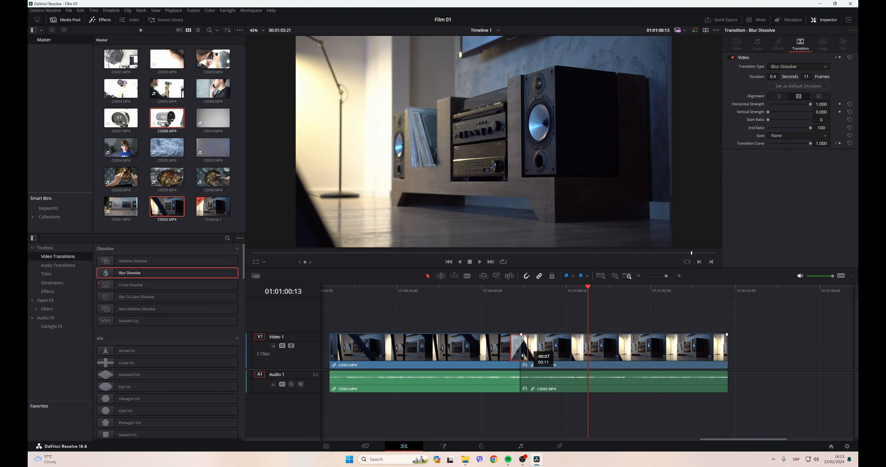
pyautogui.click(416, 292)
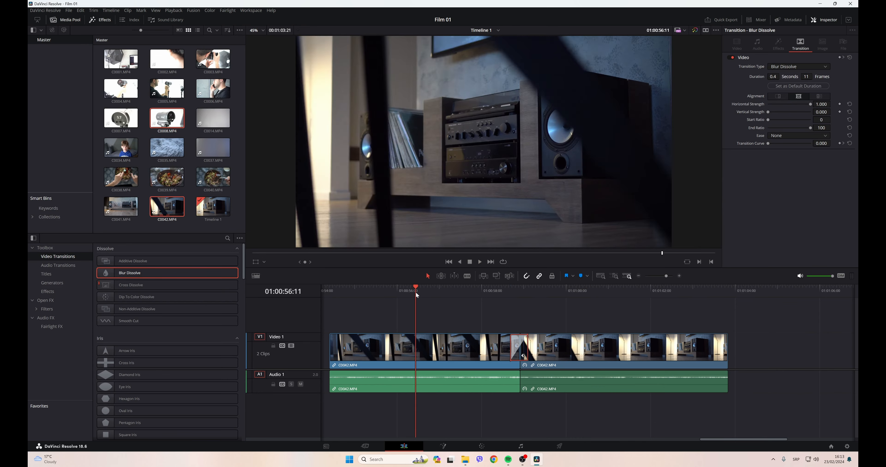
pyautogui.press('space')
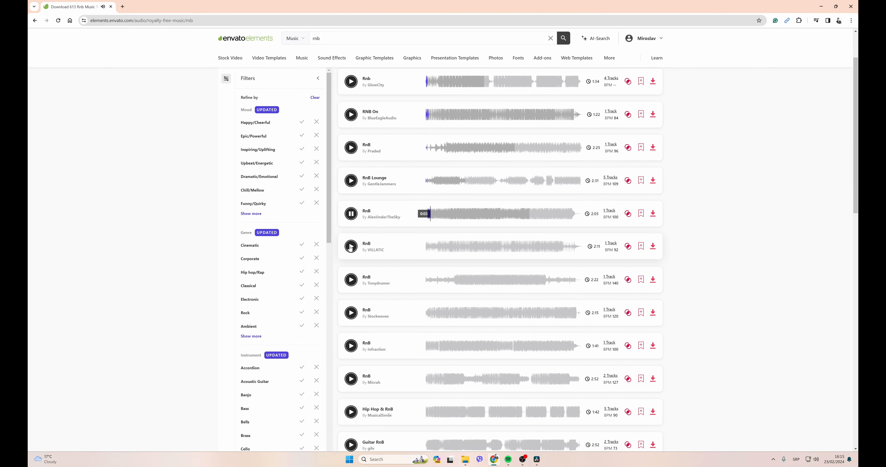
# Preview the 2:11 RnB track at 92 BPM on the Envato Elements music page in the browser
pyautogui.click(351, 247)
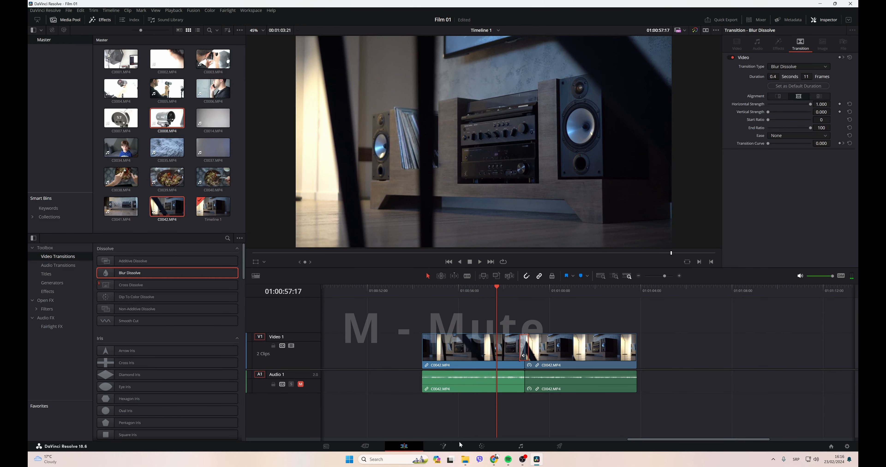
# Bring RnB.wav from its open folder window into the timeline on a new audio track below Audio 1
pyautogui.moveTo(465, 460)
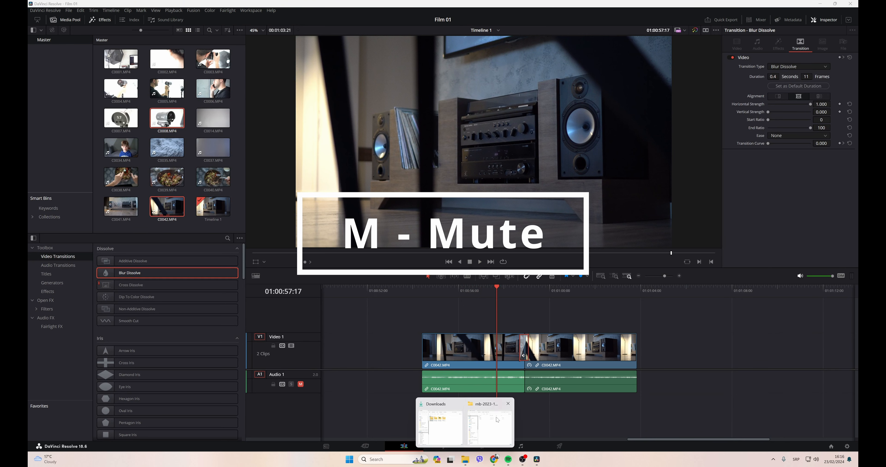
pyautogui.click(498, 420)
pyautogui.moveTo(468, 394); pyautogui.dragTo(446, 421)
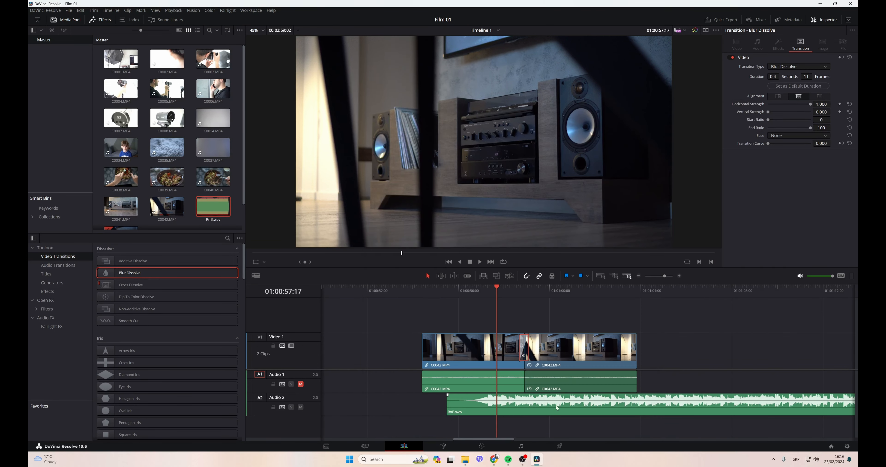
# Shift RnB.wav earlier, trim its start to the beginning of the first video clip, and play the timeline
pyautogui.moveTo(575, 400); pyautogui.dragTo(539, 401)
pyautogui.moveTo(410, 406); pyautogui.dragTo(423, 405)
pyautogui.click(423, 291)
pyautogui.press('space')
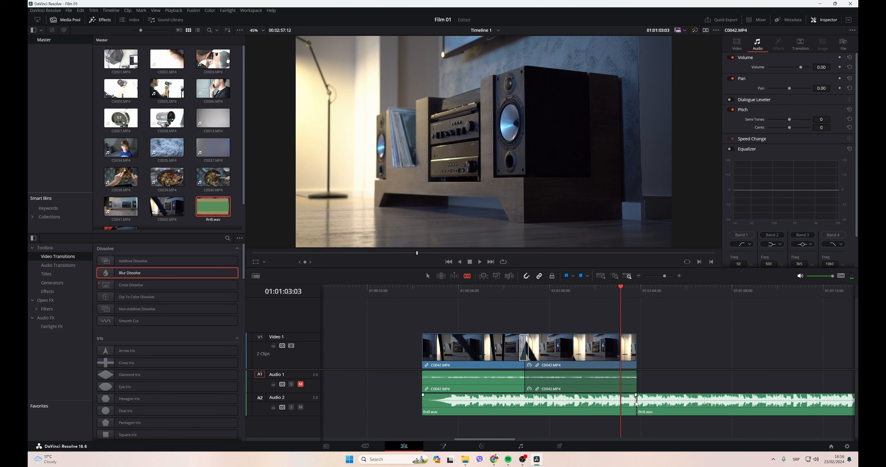
# Delete the RnB.wav piece beyond the end of the video and play the timeline from its first clip
pyautogui.click(427, 277)
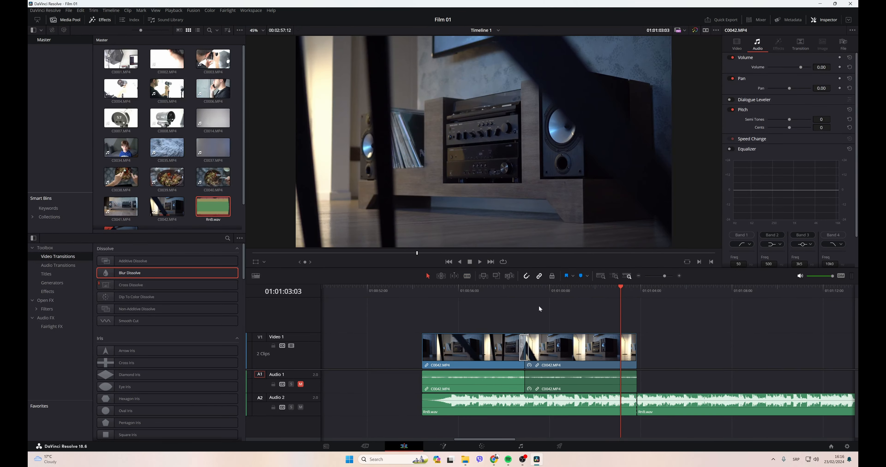
pyautogui.press('BackSpace')
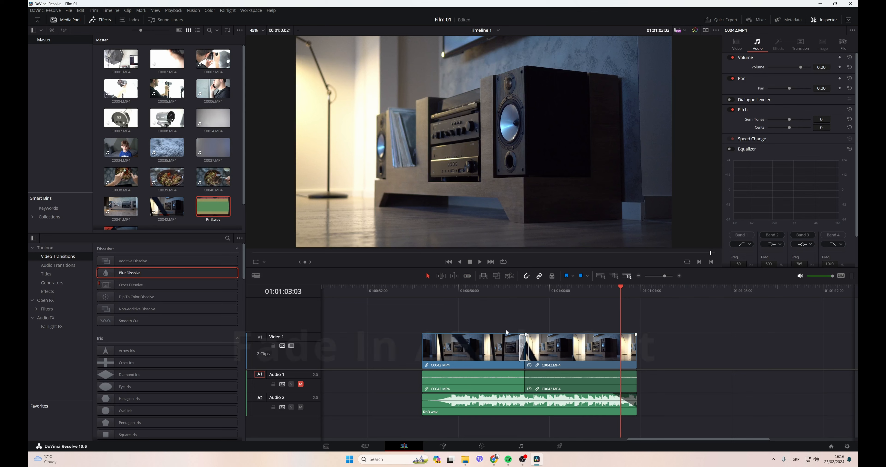
pyautogui.click(419, 290)
pyautogui.press('space')
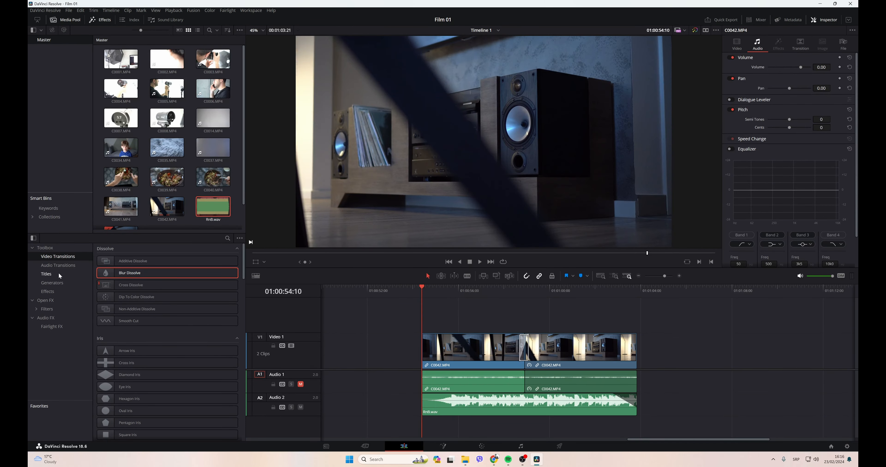
# Place the Center Reveal title above the start of the first clip with the text AUDIO SETUP and motion blur 0.89, and preview it
pyautogui.click(46, 275)
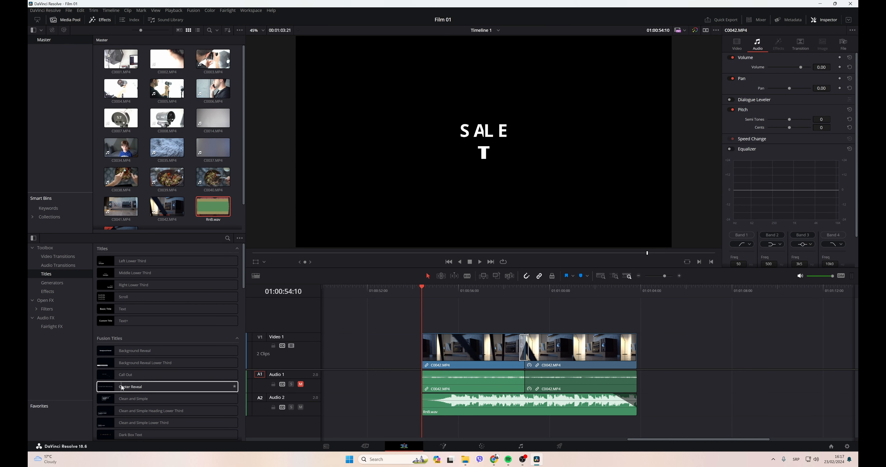
pyautogui.moveTo(144, 392); pyautogui.dragTo(426, 324)
pyautogui.click(443, 313)
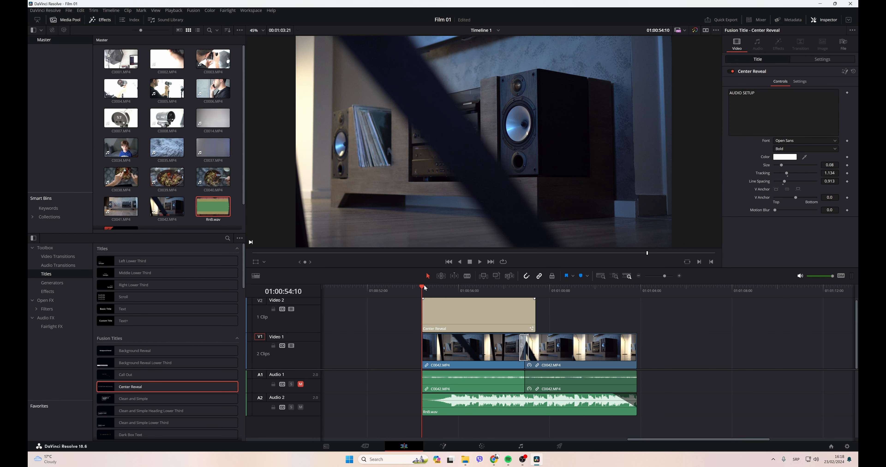
pyautogui.press('space')
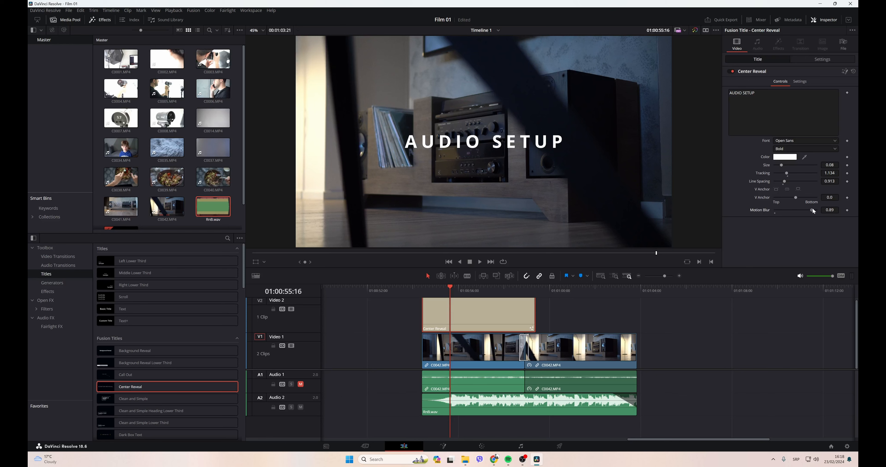
pyautogui.click(422, 291)
pyautogui.press('space')
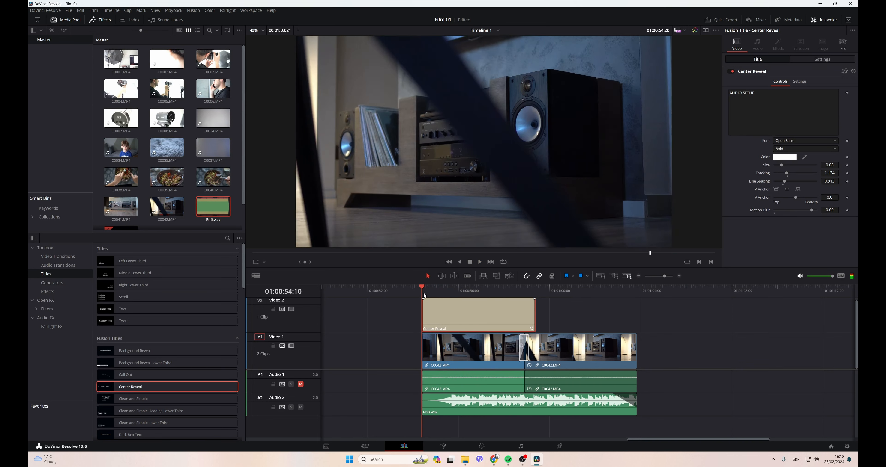
# Keyframe the title's zoom from 1.000 at its start to 1.330 at its end, and play the result
pyautogui.click(833, 63)
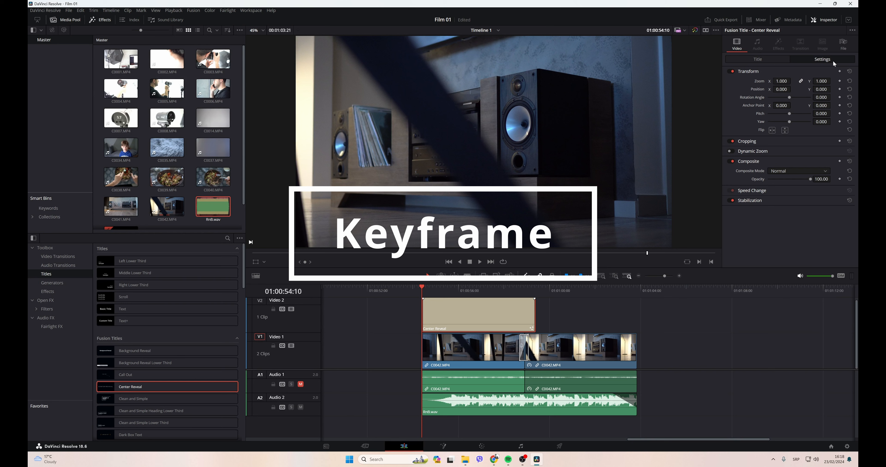
pyautogui.click(839, 81)
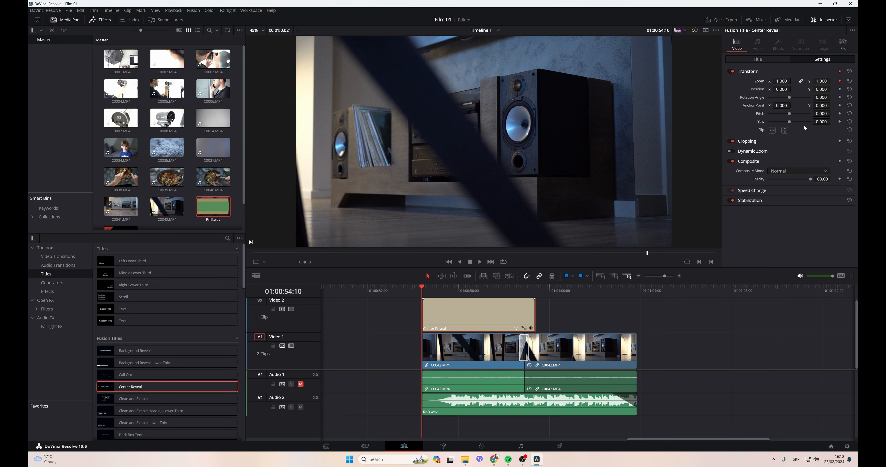
pyautogui.click(531, 292)
pyautogui.click(535, 292)
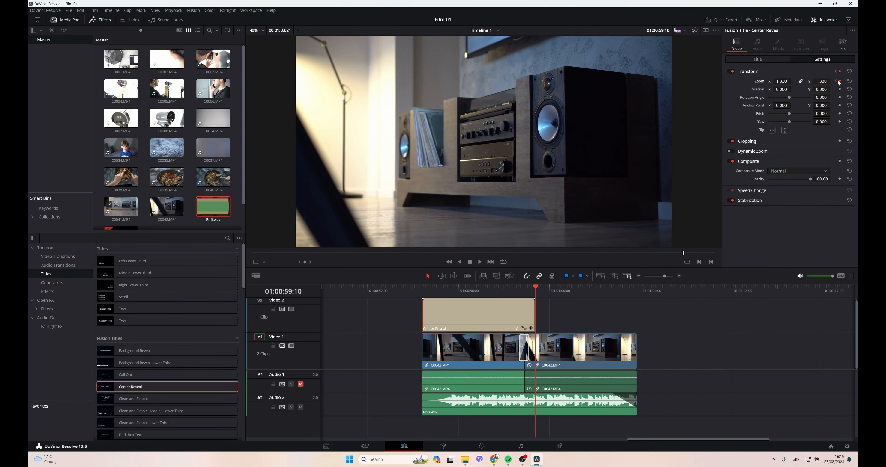
pyautogui.click(425, 291)
pyautogui.press('space')
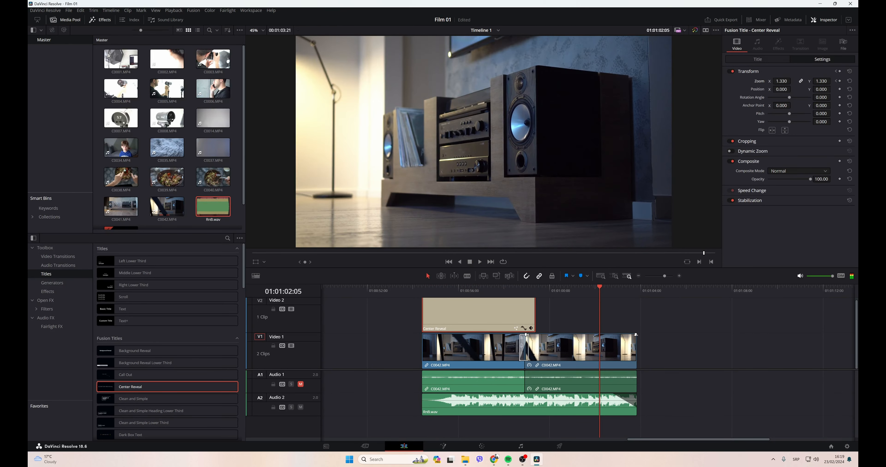
# Add a fade-out to the end of the second video clip and a fade-in to the start of the first, and play the timeline
pyautogui.moveTo(635, 334); pyautogui.dragTo(613, 333)
pyautogui.moveTo(422, 335); pyautogui.dragTo(432, 335)
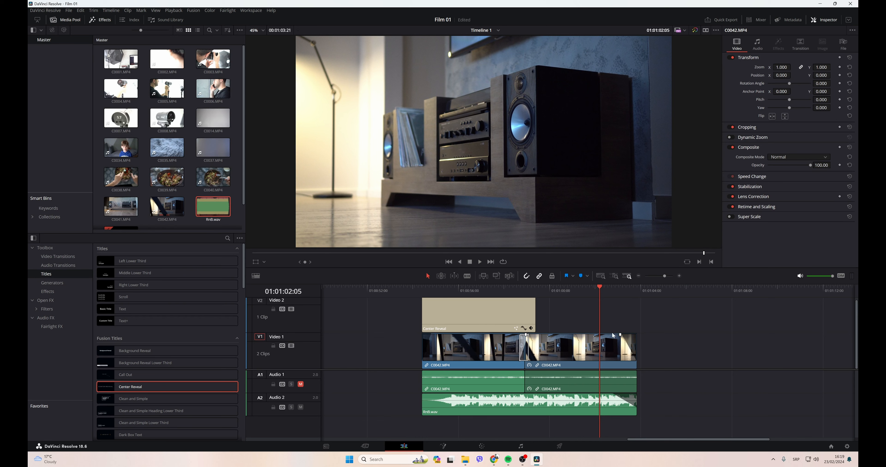
pyautogui.click(425, 290)
pyautogui.press('space')
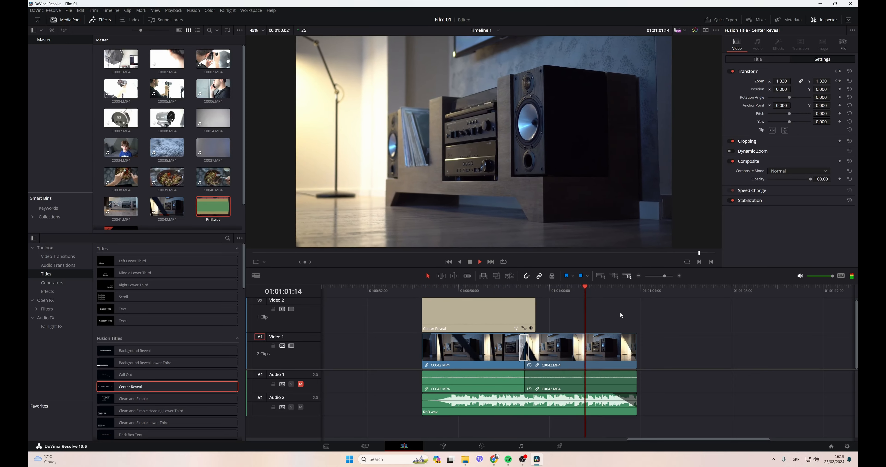
# On the Color page, set the first clip's temperature to 1490 and tint to -4.00 while viewing a frame with the title
pyautogui.click(444, 446)
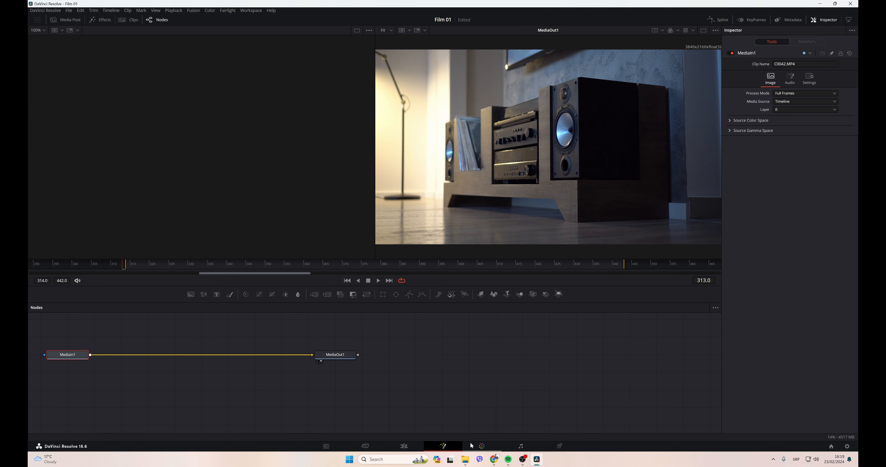
pyautogui.click(482, 447)
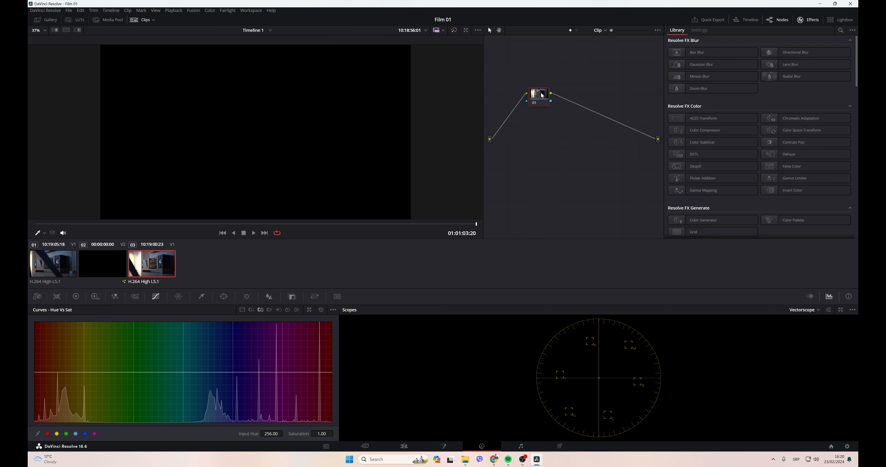
pyautogui.click(50, 265)
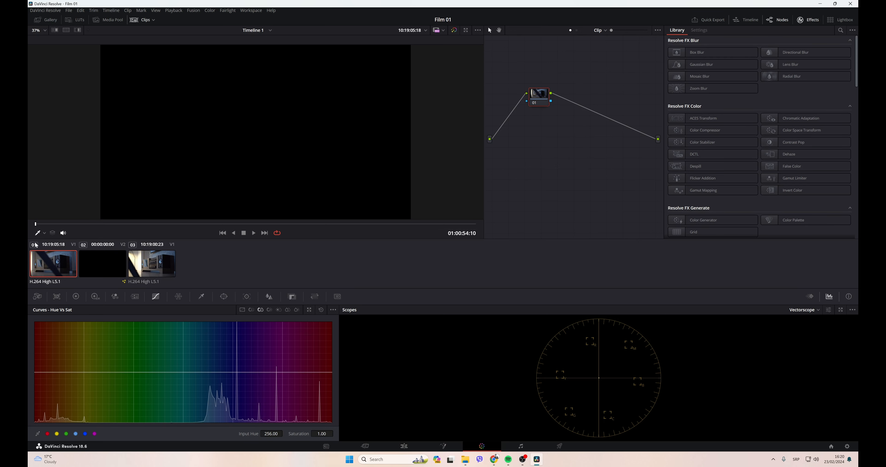
pyautogui.moveTo(38, 226); pyautogui.dragTo(272, 225)
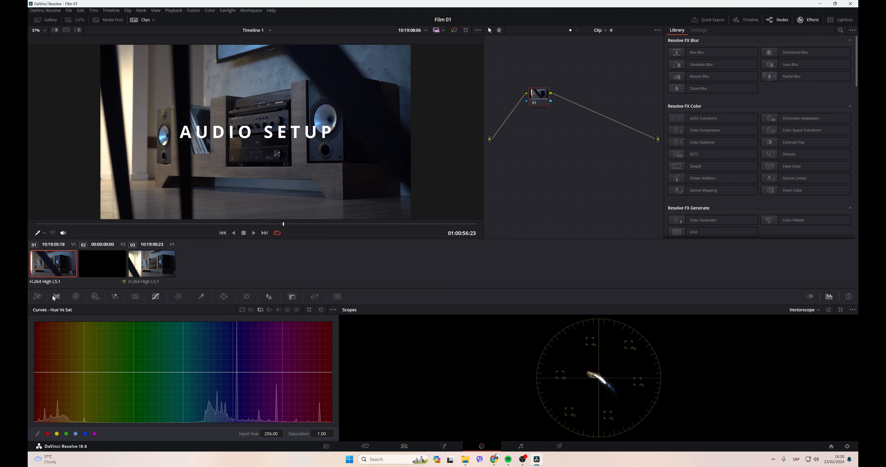
pyautogui.click(76, 297)
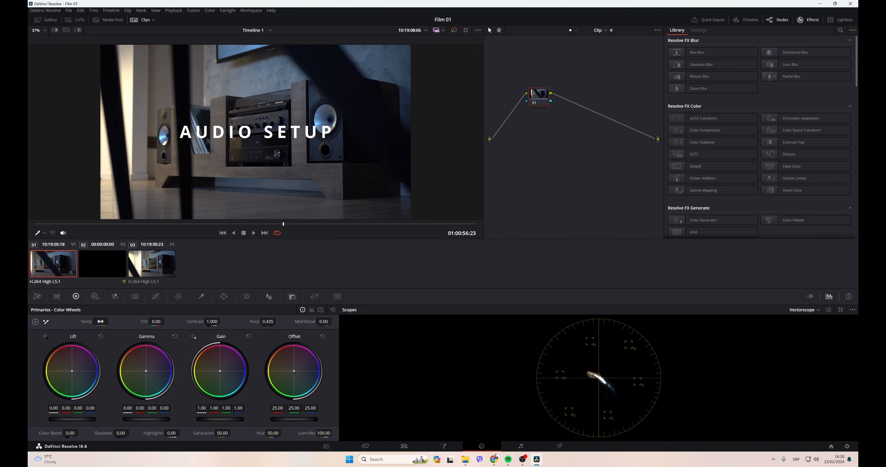
pyautogui.moveTo(98, 322)
pyautogui.mouseDown()
pyautogui.moveTo(156, 323)
pyautogui.moveTo(110, 322)
pyautogui.mouseUp()
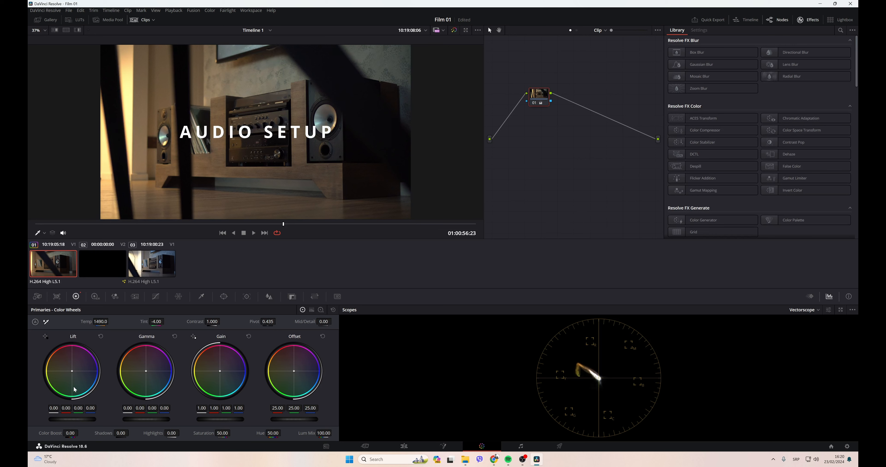
# Try shifting the color balance of the first clip's Lift, Gamma and Gain wheels, resetting each one
pyautogui.moveTo(72, 382); pyautogui.dragTo(75, 373)
pyautogui.doubleClick(76, 373)
pyautogui.moveTo(148, 368); pyautogui.dragTo(149, 366)
pyautogui.doubleClick(147, 368)
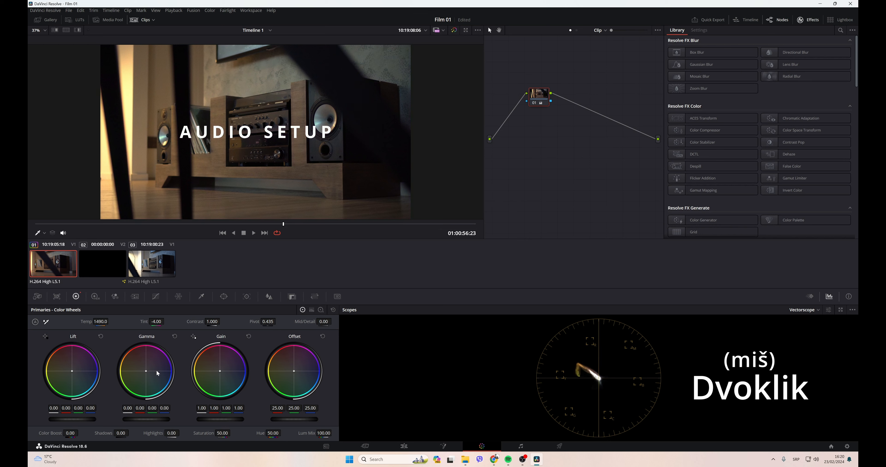
pyautogui.moveTo(219, 371); pyautogui.dragTo(220, 373)
pyautogui.doubleClick(220, 371)
# Set the first clip's master levels to Lift -0.07, Gamma -0.02, Gain 0.88 and Offset 28.45
pyautogui.moveTo(72, 420)
pyautogui.mouseDown()
pyautogui.moveTo(79, 420)
pyautogui.moveTo(64, 421)
pyautogui.mouseUp()
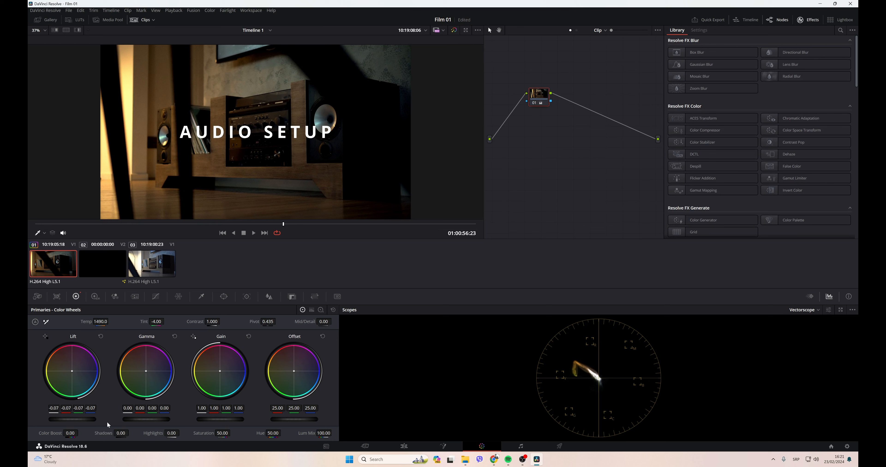
pyautogui.moveTo(144, 420); pyautogui.dragTo(142, 420)
pyautogui.moveTo(222, 417)
pyautogui.mouseDown()
pyautogui.moveTo(231, 417)
pyautogui.moveTo(211, 417)
pyautogui.mouseUp()
pyautogui.moveTo(292, 420); pyautogui.dragTo(302, 419)
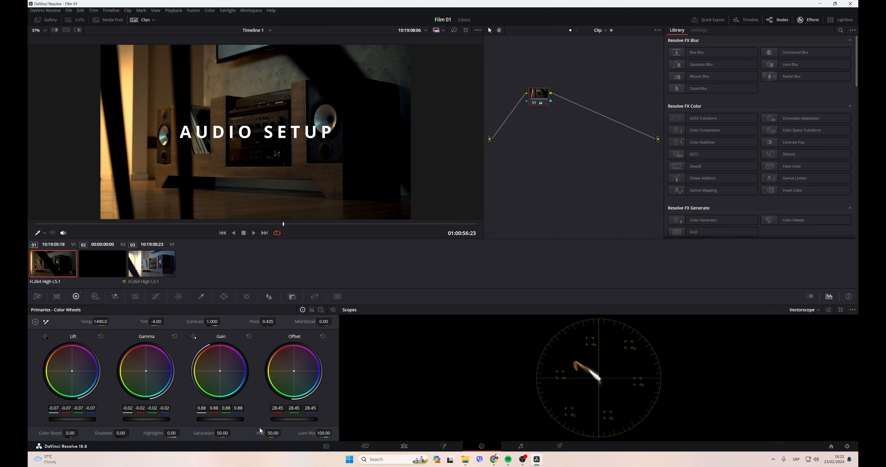
# Try a different saturation on the first clip and set it back to 50
pyautogui.moveTo(219, 434)
pyautogui.mouseDown()
pyautogui.moveTo(228, 433)
pyautogui.moveTo(208, 434)
pyautogui.moveTo(221, 433)
pyautogui.mouseUp()
pyautogui.write('50')
pyautogui.press('Return')
# Try color shifts on the High Dynamic Range Dark, Shadow and Light wheels, undoing each one
pyautogui.click(95, 298)
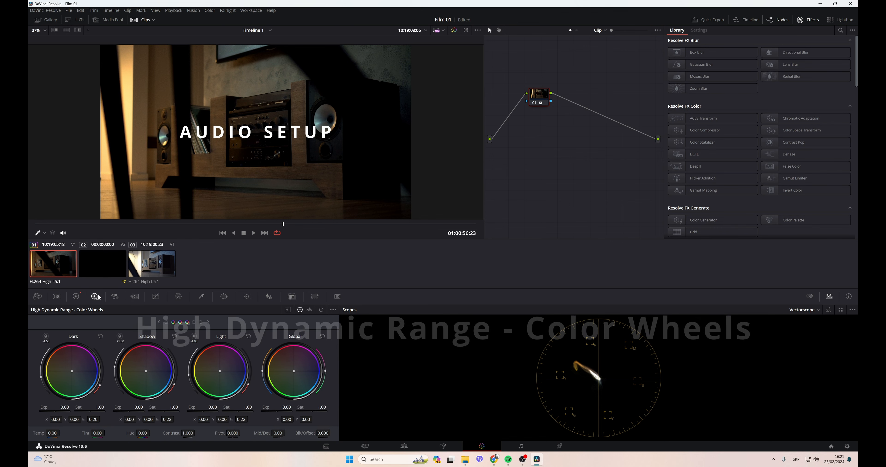
pyautogui.moveTo(73, 373)
pyautogui.mouseDown()
pyautogui.moveTo(67, 364)
pyautogui.moveTo(78, 357)
pyautogui.moveTo(82, 378)
pyautogui.mouseUp()
pyautogui.hotkey('ctrl', 'z')
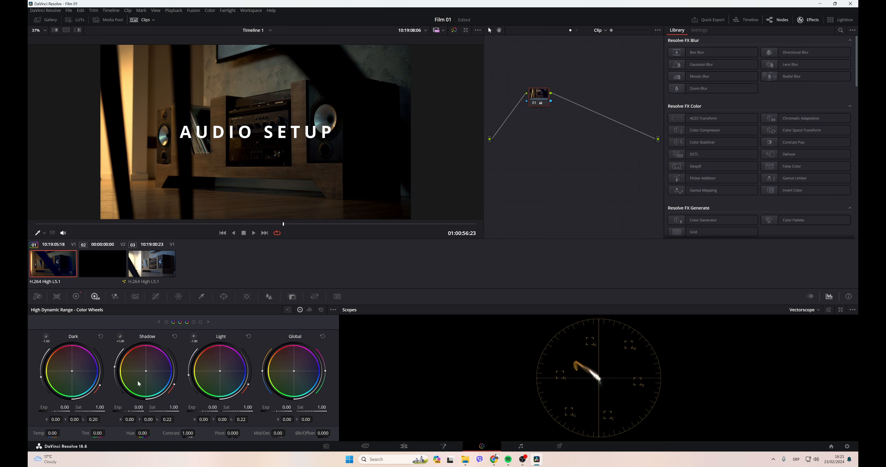
pyautogui.moveTo(148, 370); pyautogui.dragTo(152, 373)
pyautogui.hotkey('ctrl', 'z')
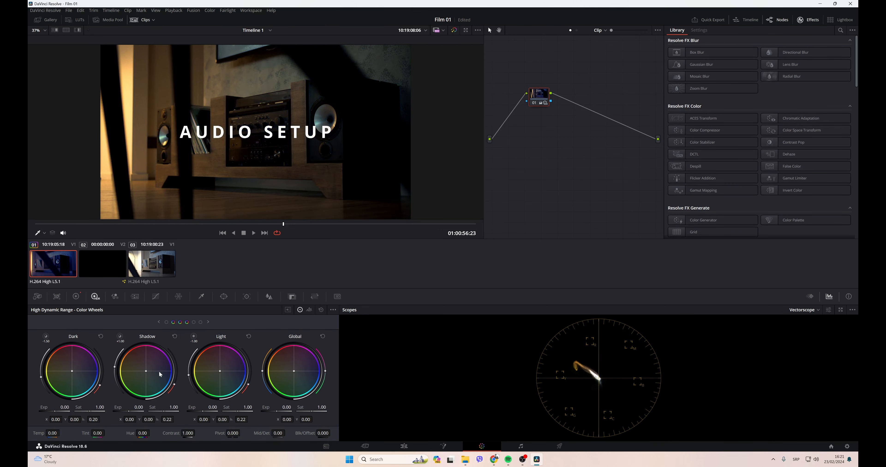
pyautogui.moveTo(219, 371); pyautogui.dragTo(217, 368)
pyautogui.hotkey('ctrl', 'z')
# Copy the first clip's color grade onto the last clip and scrub through the graded footage
pyautogui.click(159, 265)
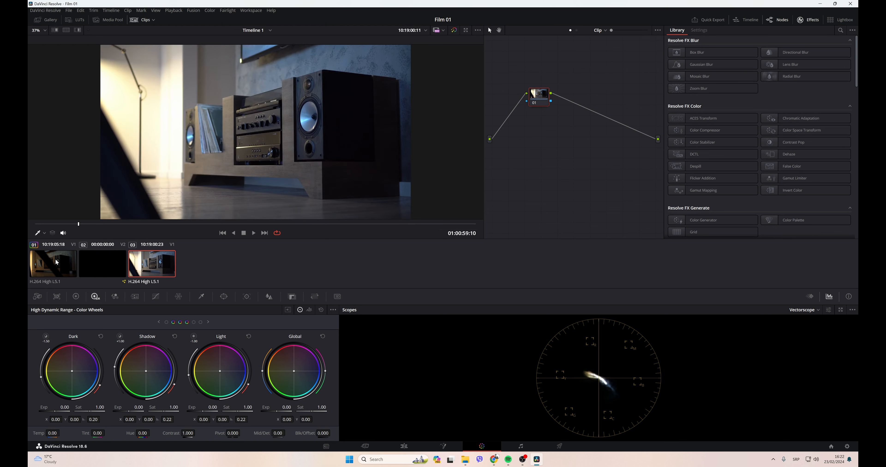
pyautogui.click(48, 265)
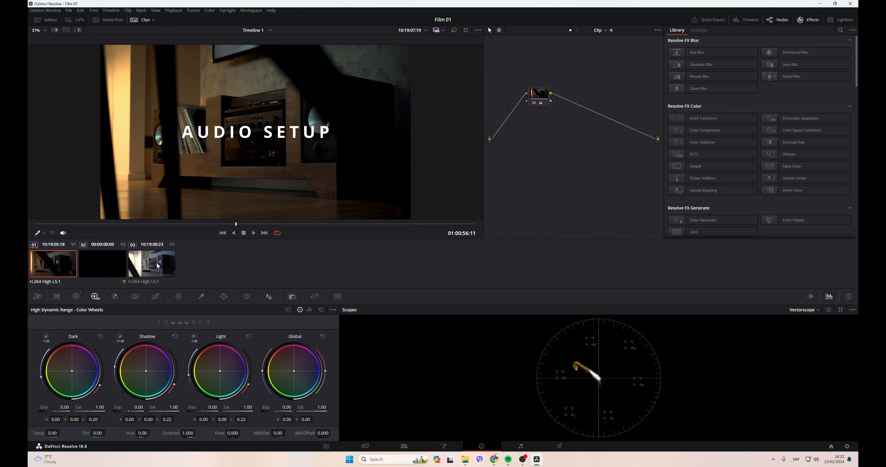
pyautogui.click(158, 266)
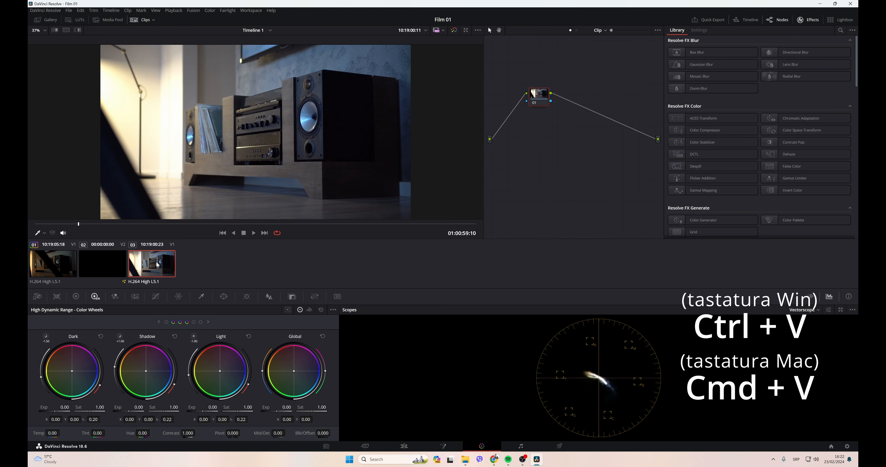
pyautogui.hotkey('ctrl', 'v')
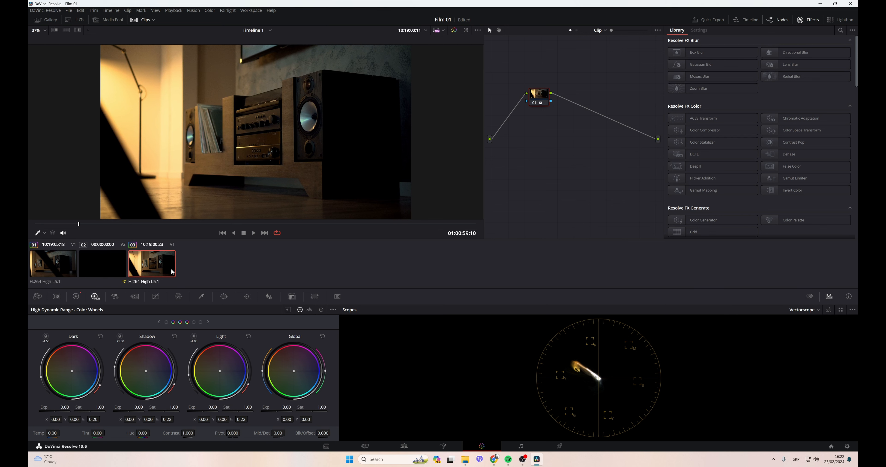
pyautogui.moveTo(85, 225); pyautogui.dragTo(209, 236)
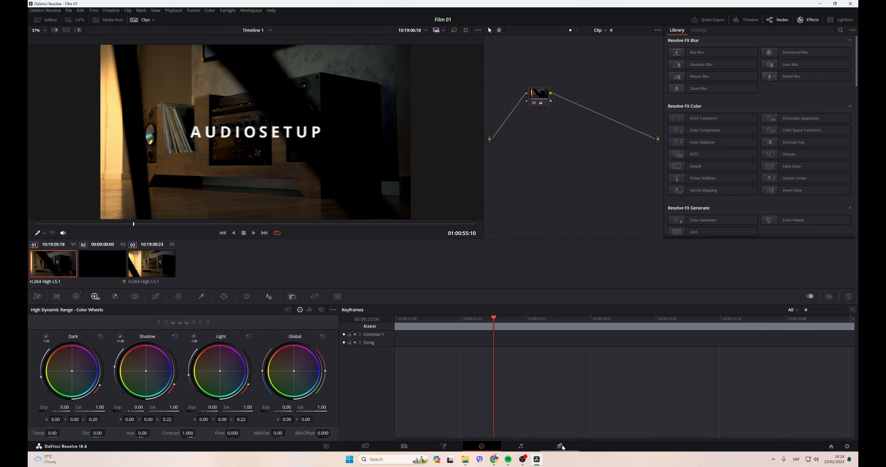
# On the Deliver page, set the render range from 01:00:54:10 at the first clip's start to the end of the last clip
pyautogui.click(558, 446)
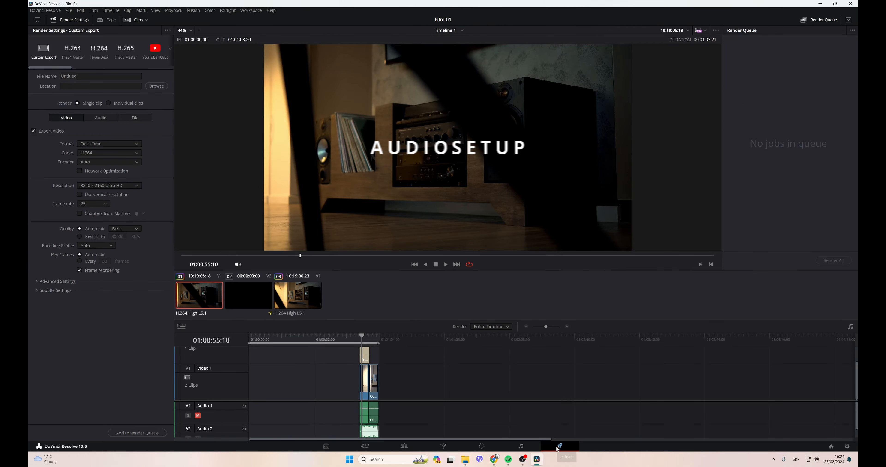
pyautogui.scroll(5, 367, 339)
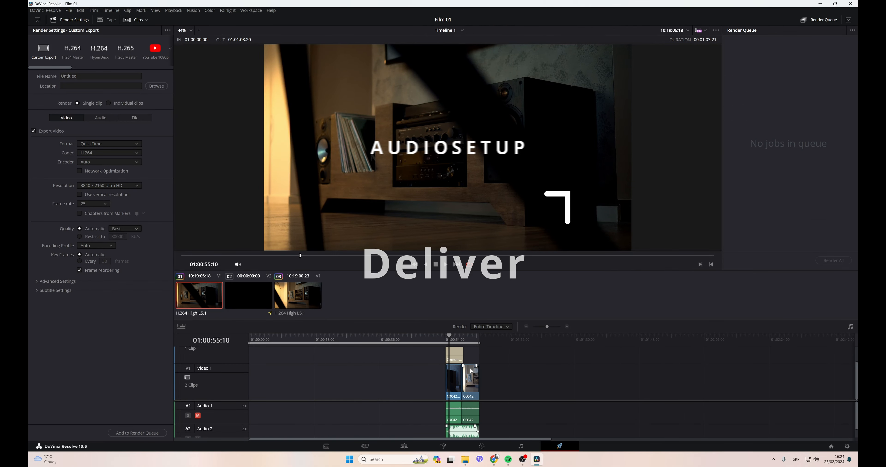
pyautogui.click(528, 334)
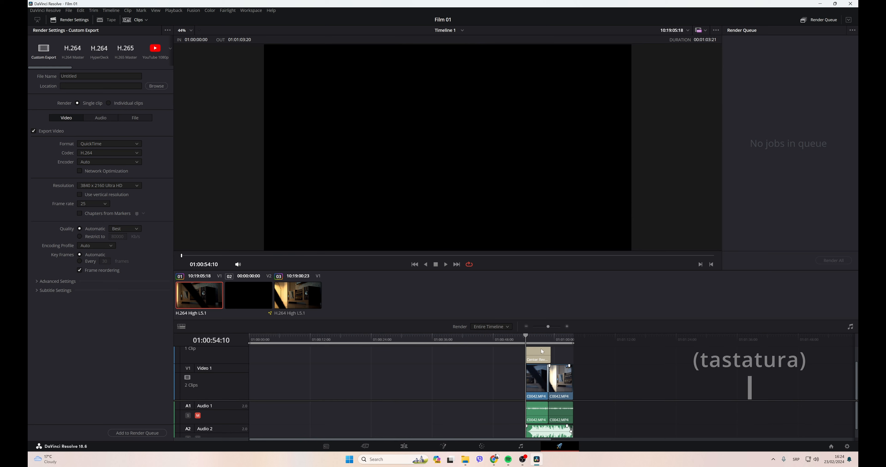
pyautogui.press('i')
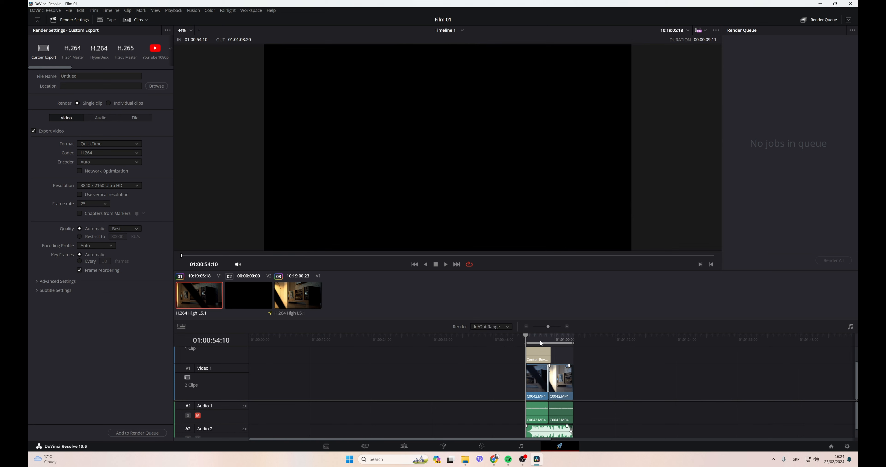
pyautogui.click(574, 338)
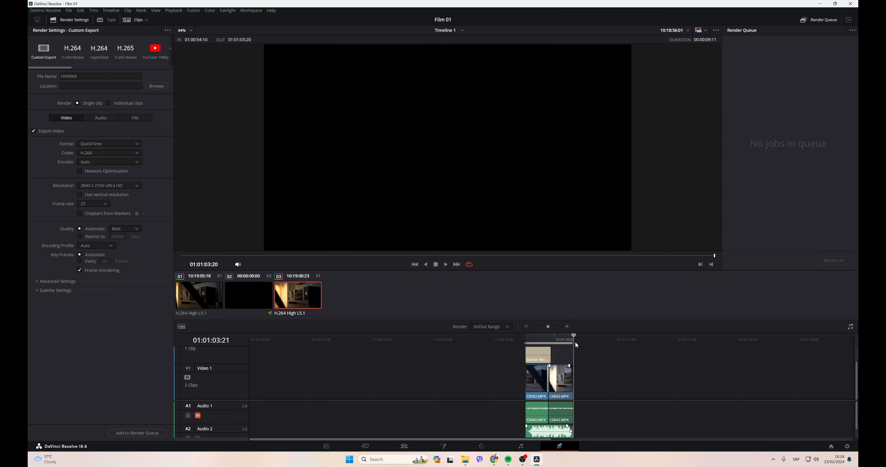
pyautogui.press('o')
# Try to extend the end of the render range beyond the last clip
pyautogui.click(593, 340)
pyautogui.moveTo(572, 344); pyautogui.dragTo(653, 343)
pyautogui.moveTo(573, 343); pyautogui.dragTo(632, 344)
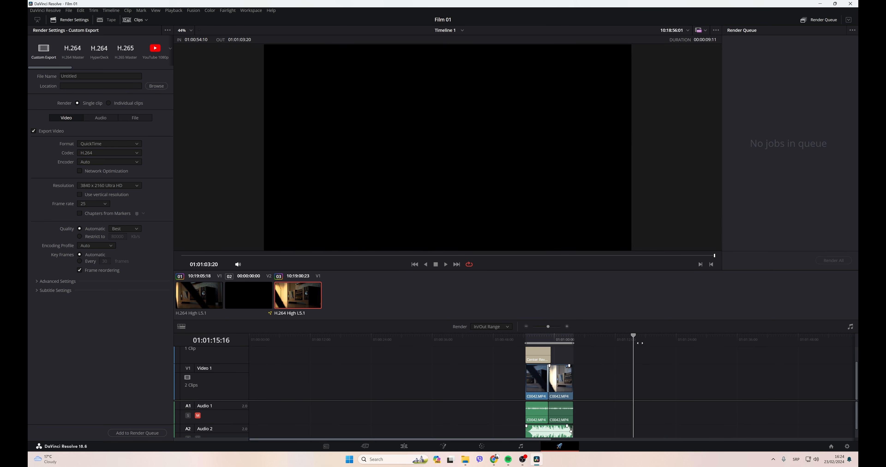